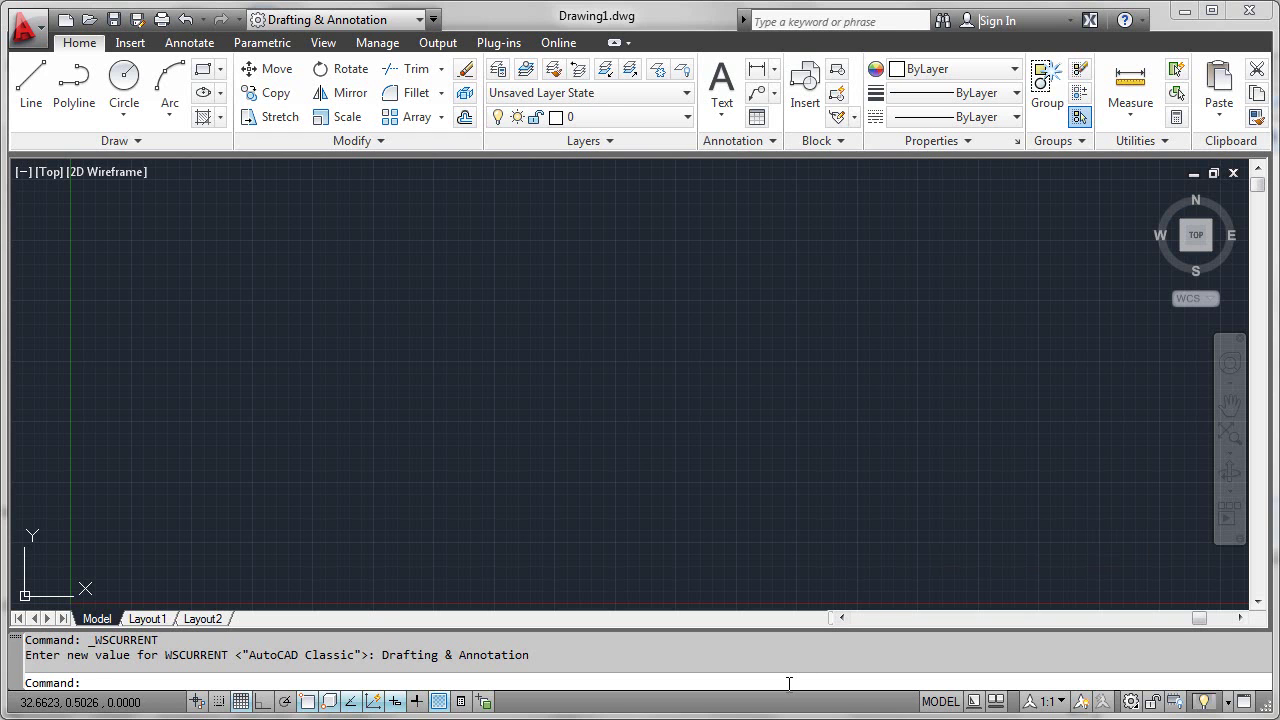
# Open the CUI editor and expand the Partial Customization Files list
pyautogui.write('CUI')
pyautogui.press('Return')
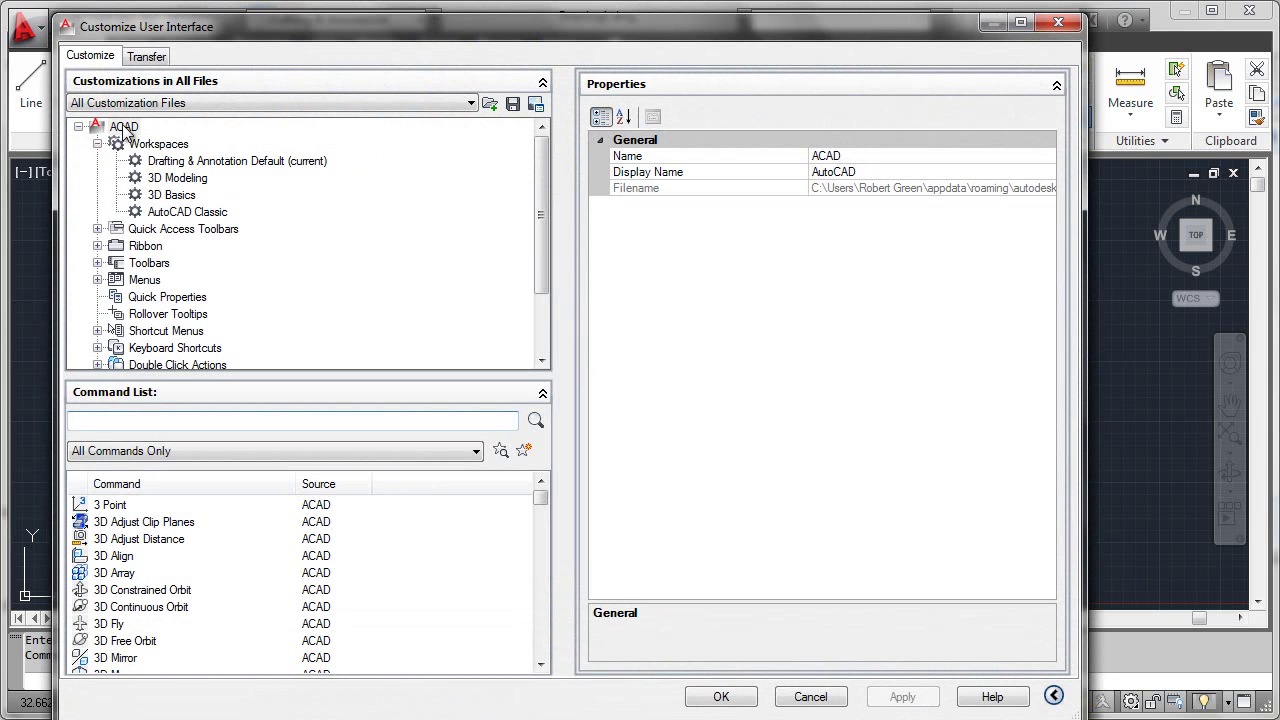
pyautogui.scroll(-2, 541, 252)
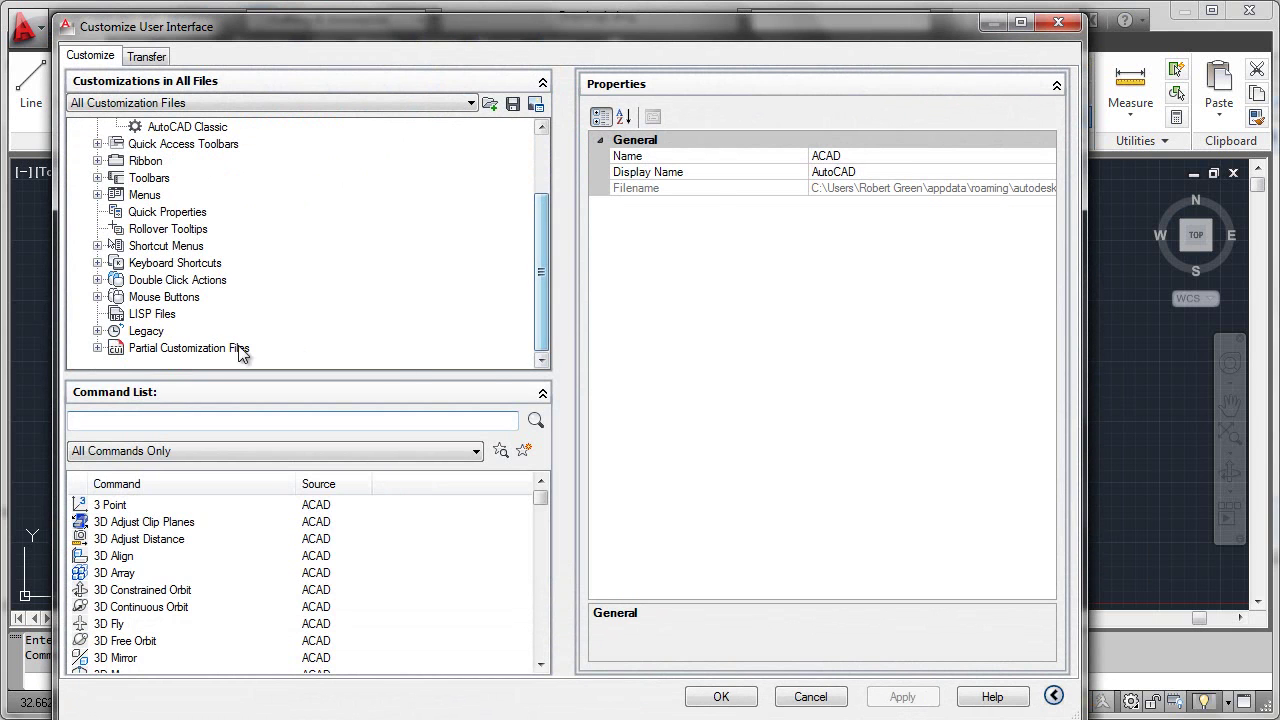
pyautogui.click(97, 348)
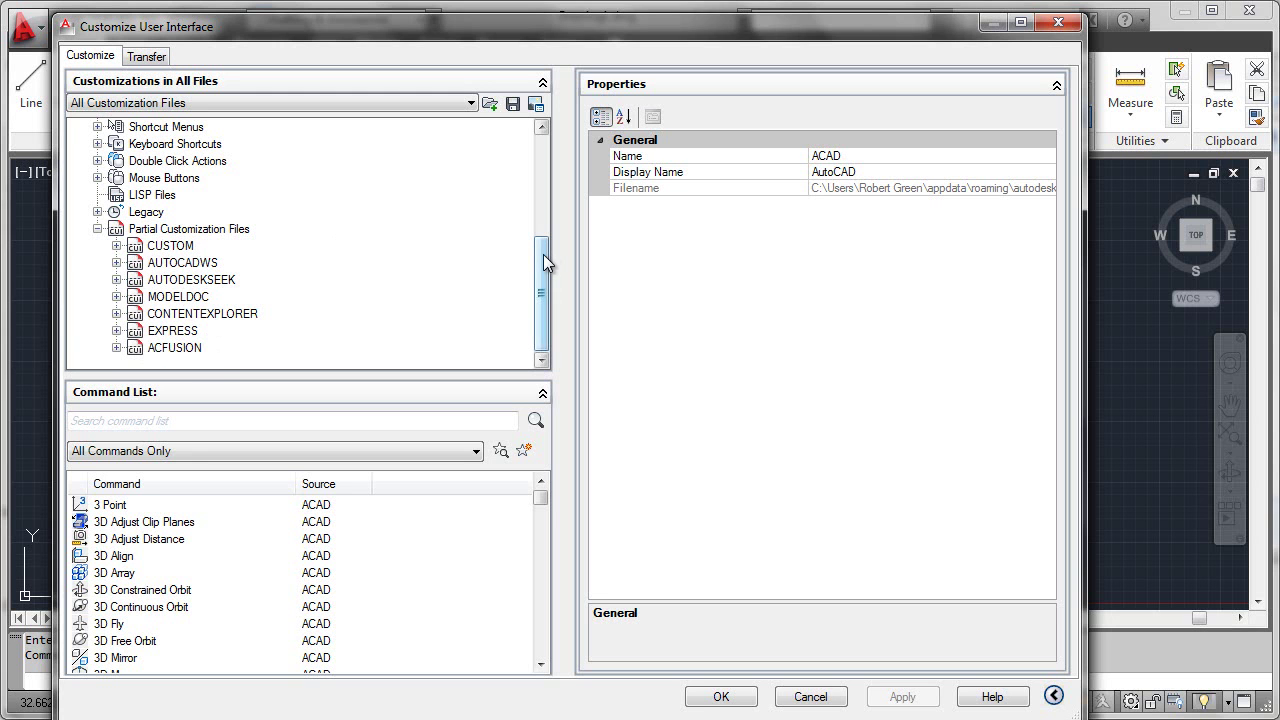
# Review the AutoCAD Classic workspace properties, showing Menu bar On and Navigation bar Off
pyautogui.moveTo(543, 254); pyautogui.dragTo(540, 148)
pyautogui.click(203, 216)
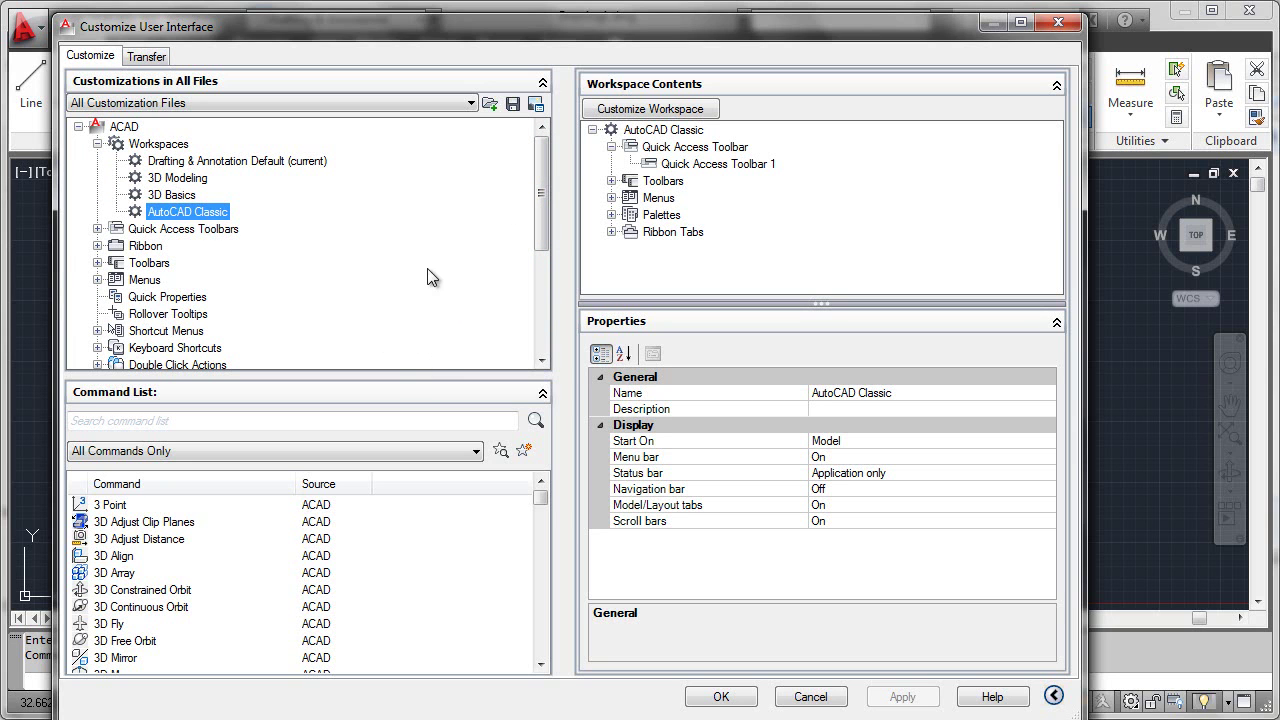
pyautogui.moveTo(541, 233); pyautogui.dragTo(537, 200)
pyautogui.moveTo(539, 224); pyautogui.dragTo(539, 323)
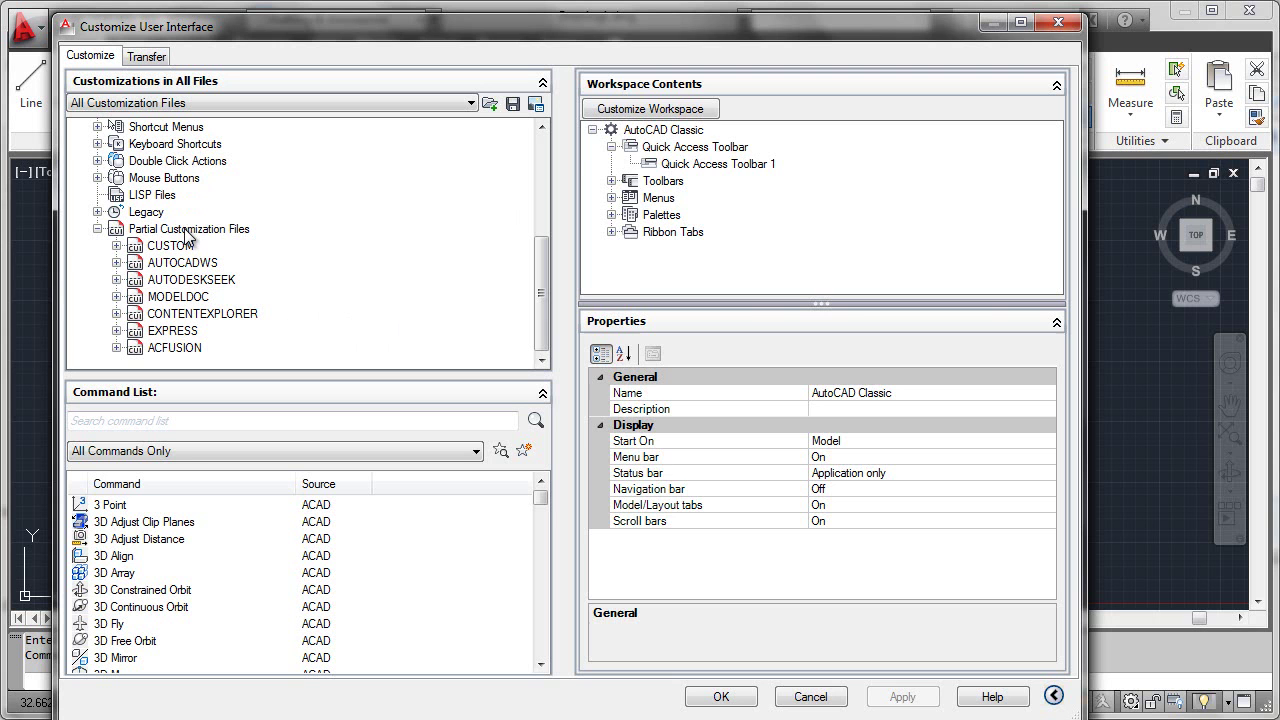
# Load Civil.cuix as a partial customization file
pyautogui.click(187, 232)
pyautogui.rightClick(187, 232)
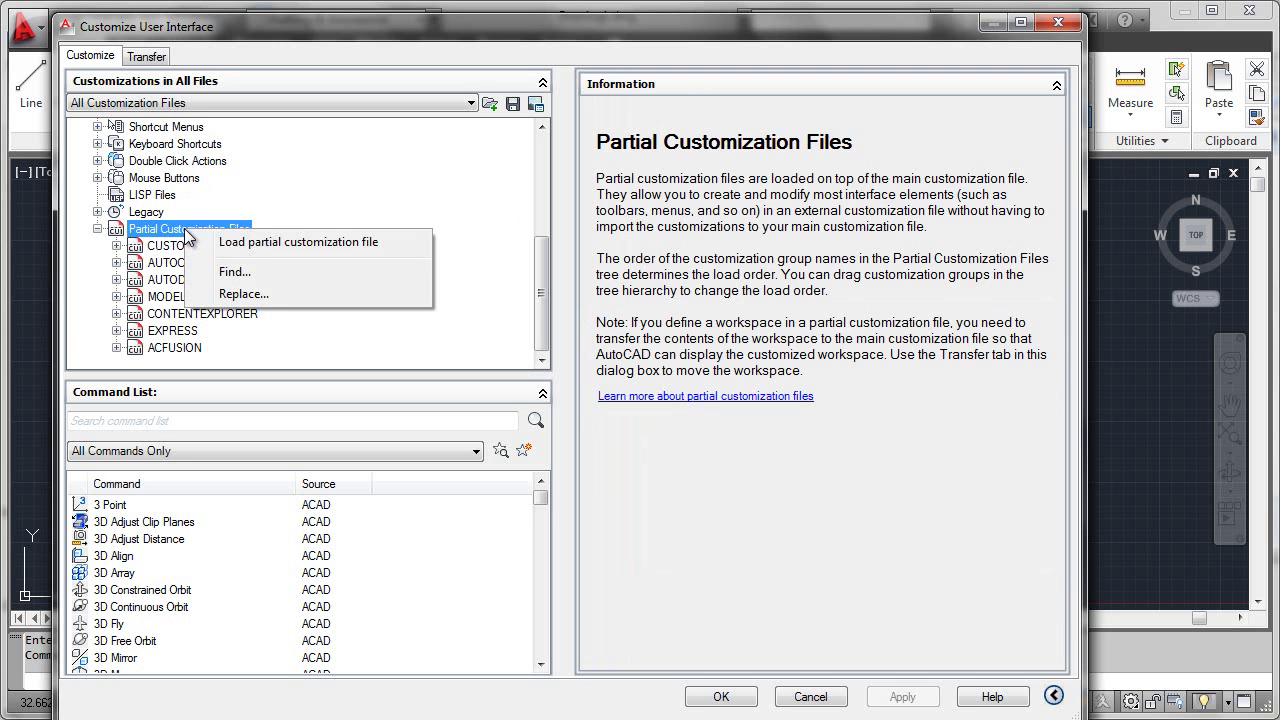
pyautogui.click(266, 243)
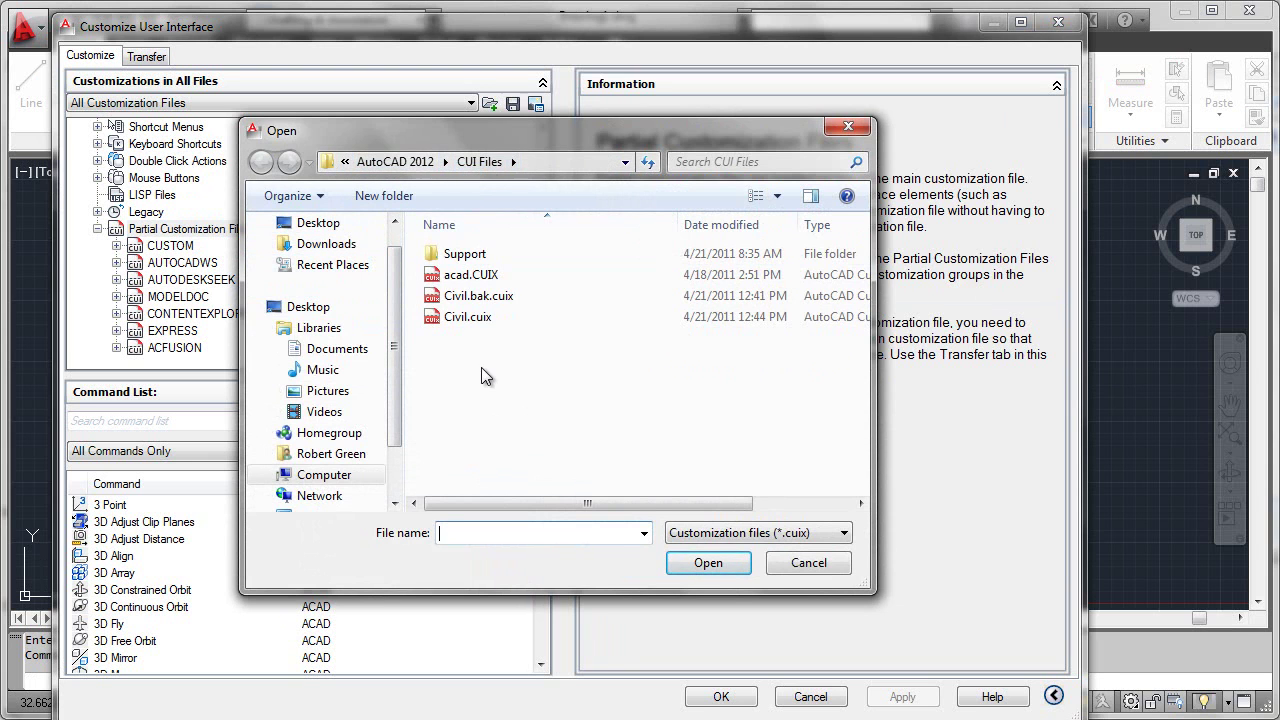
pyautogui.click(465, 320)
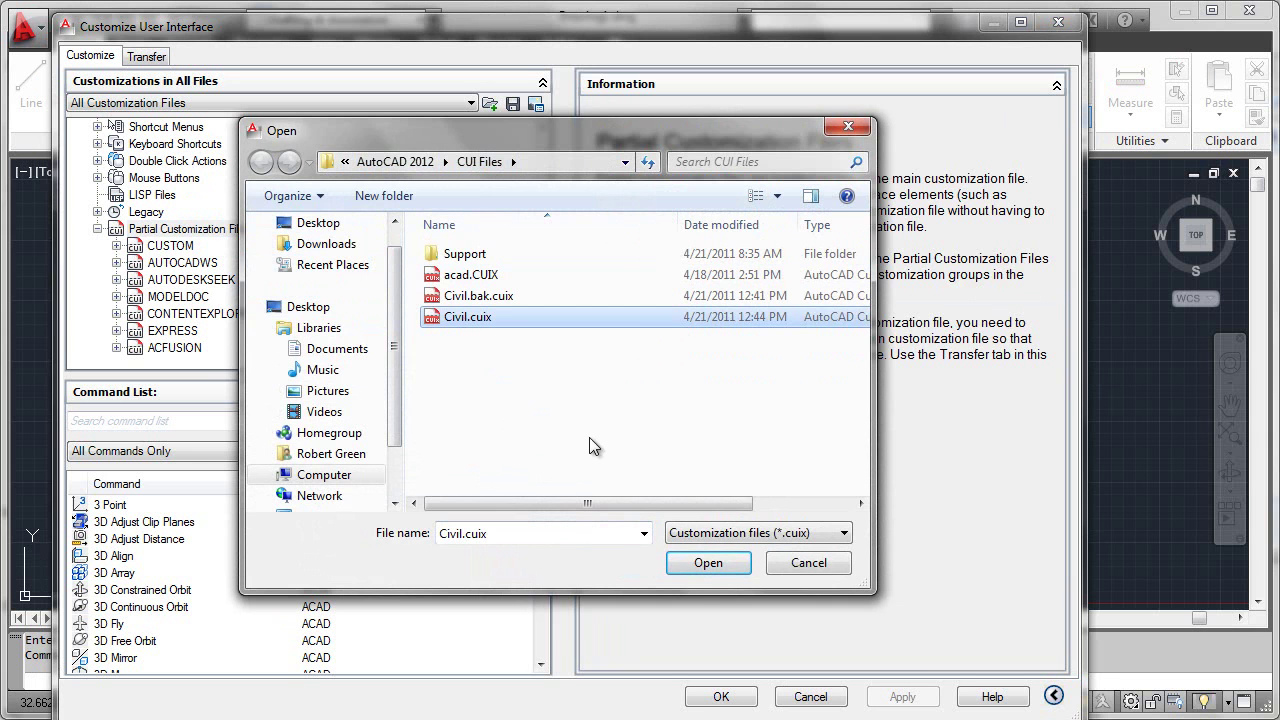
pyautogui.click(708, 563)
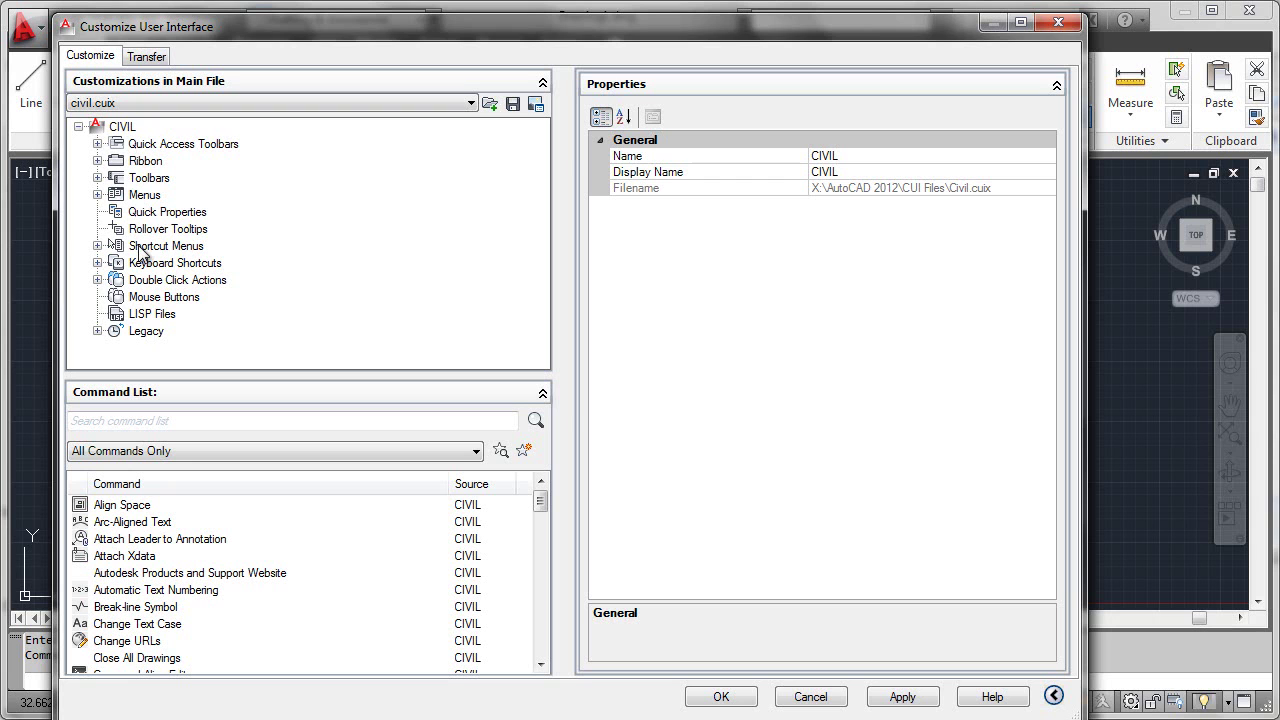
# Inspect the CIVIL file's Civil menu and ribbon tab, then view All Customization Files
pyautogui.click(98, 161)
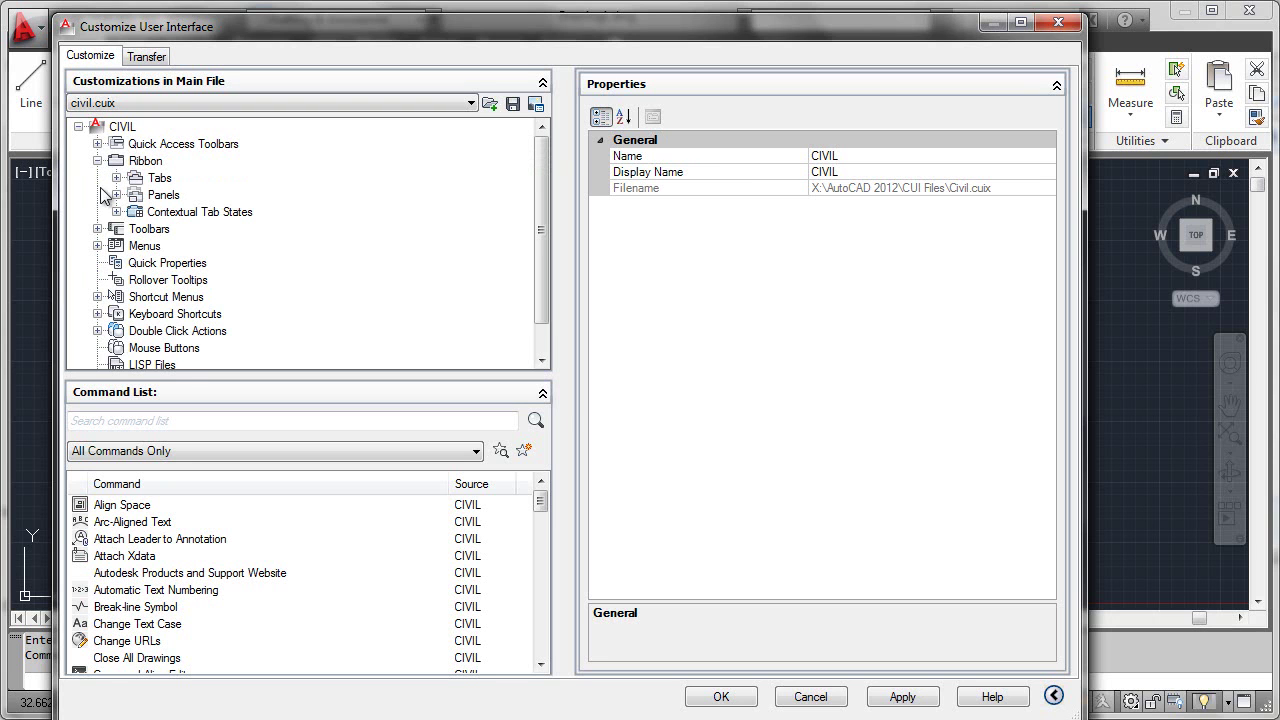
pyautogui.click(98, 246)
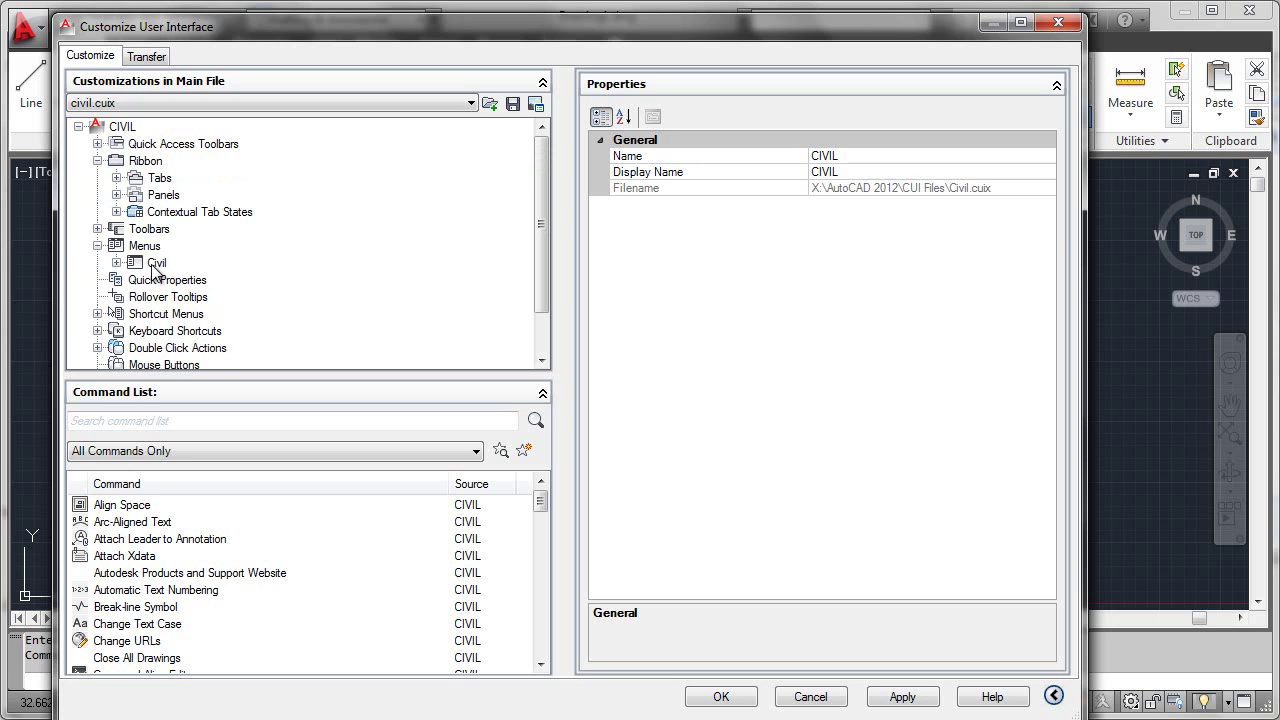
pyautogui.click(116, 178)
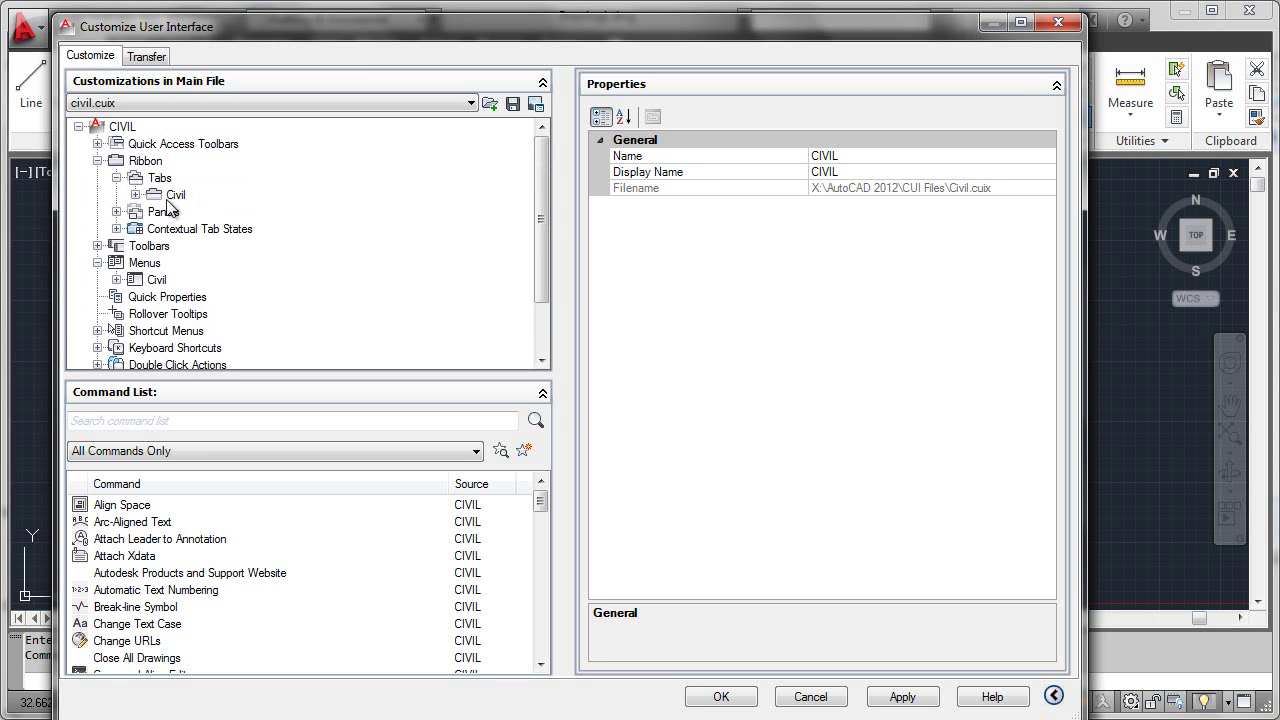
pyautogui.click(116, 178)
pyautogui.click(470, 103)
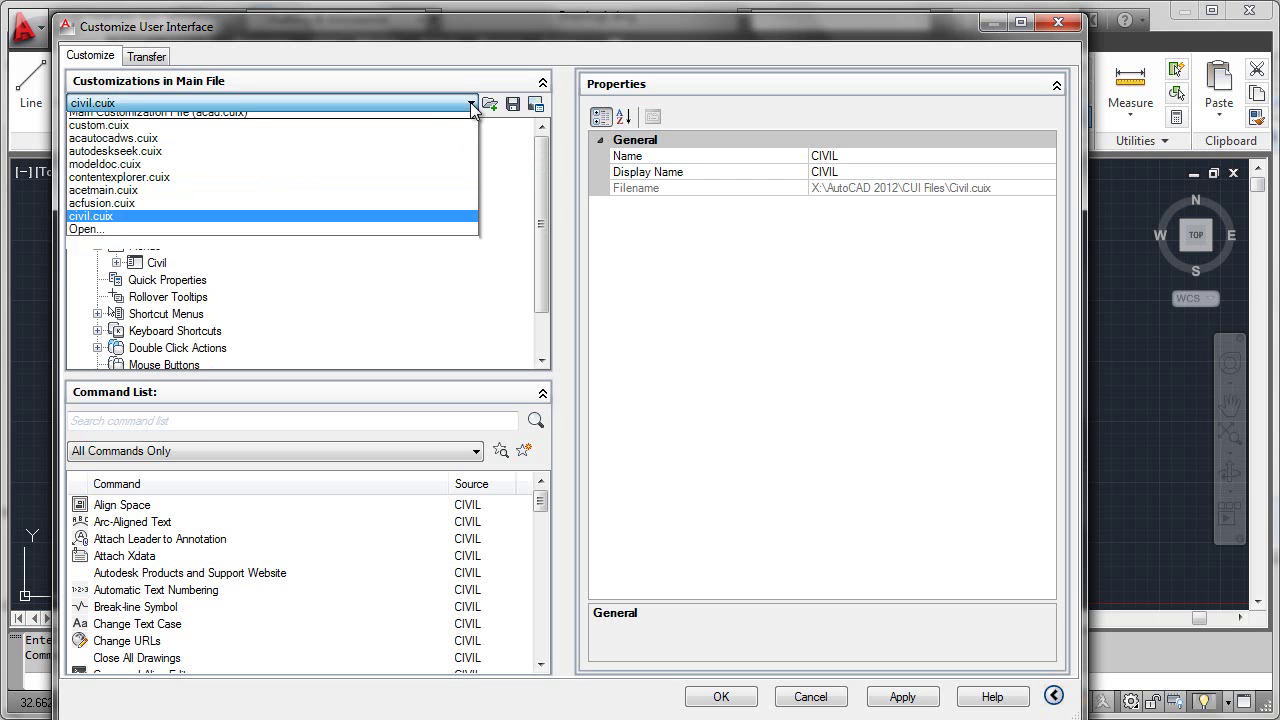
pyautogui.click(176, 120)
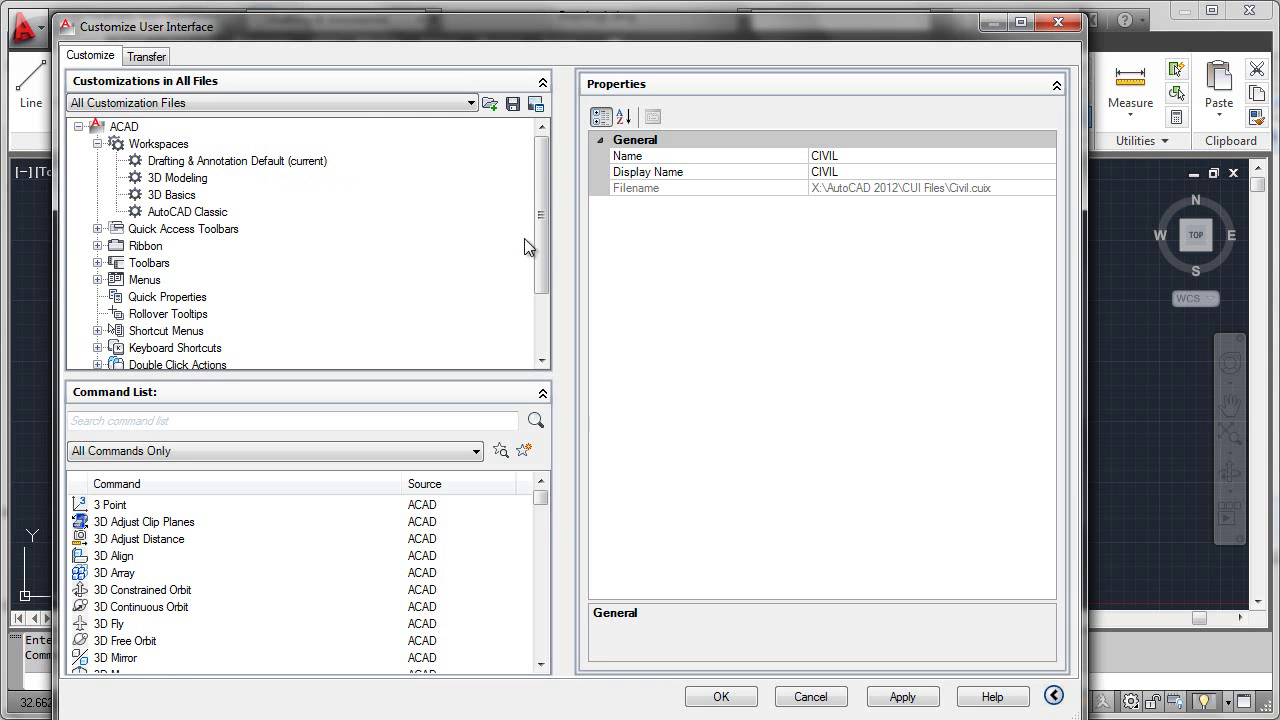
pyautogui.moveTo(541, 251); pyautogui.dragTo(542, 318)
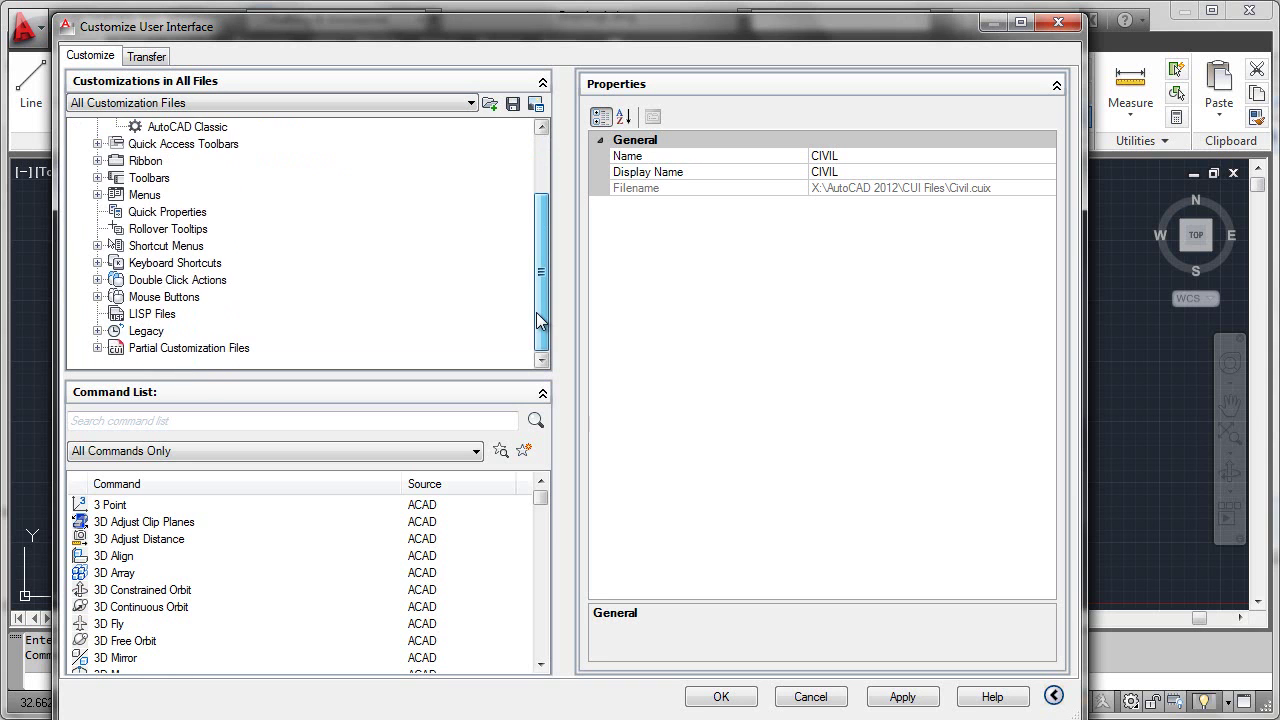
pyautogui.click(99, 349)
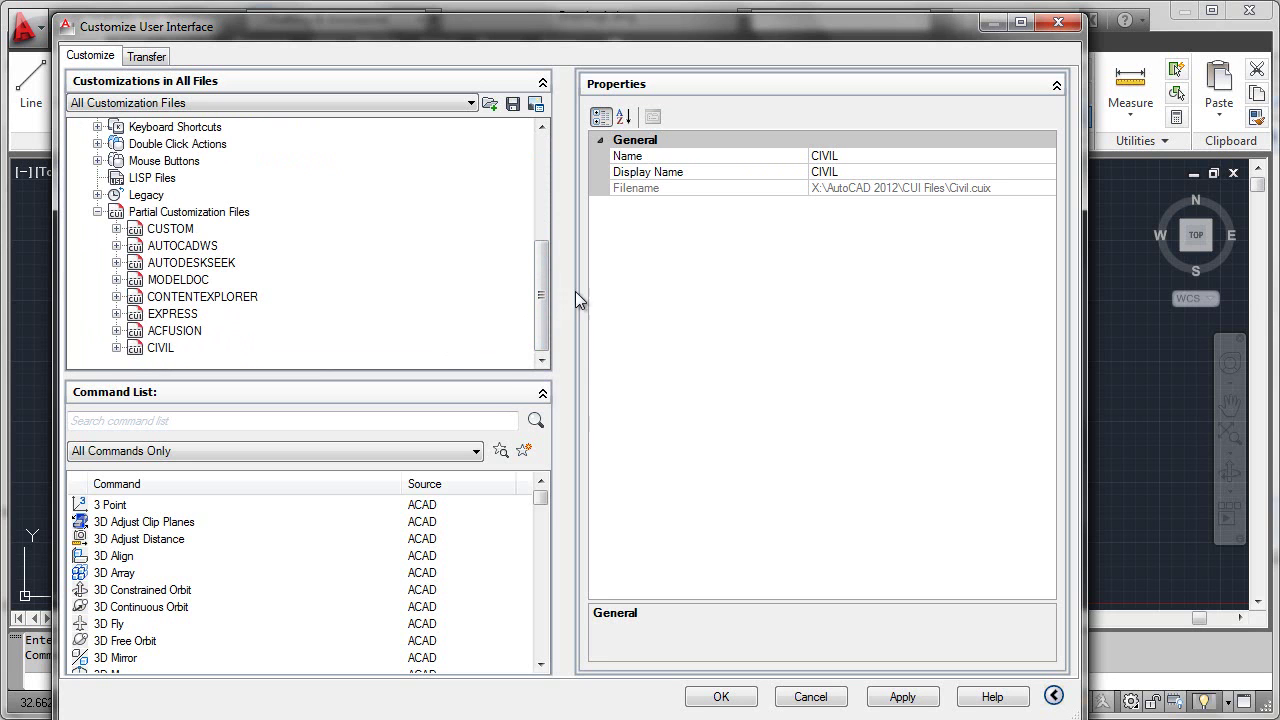
pyautogui.click(116, 347)
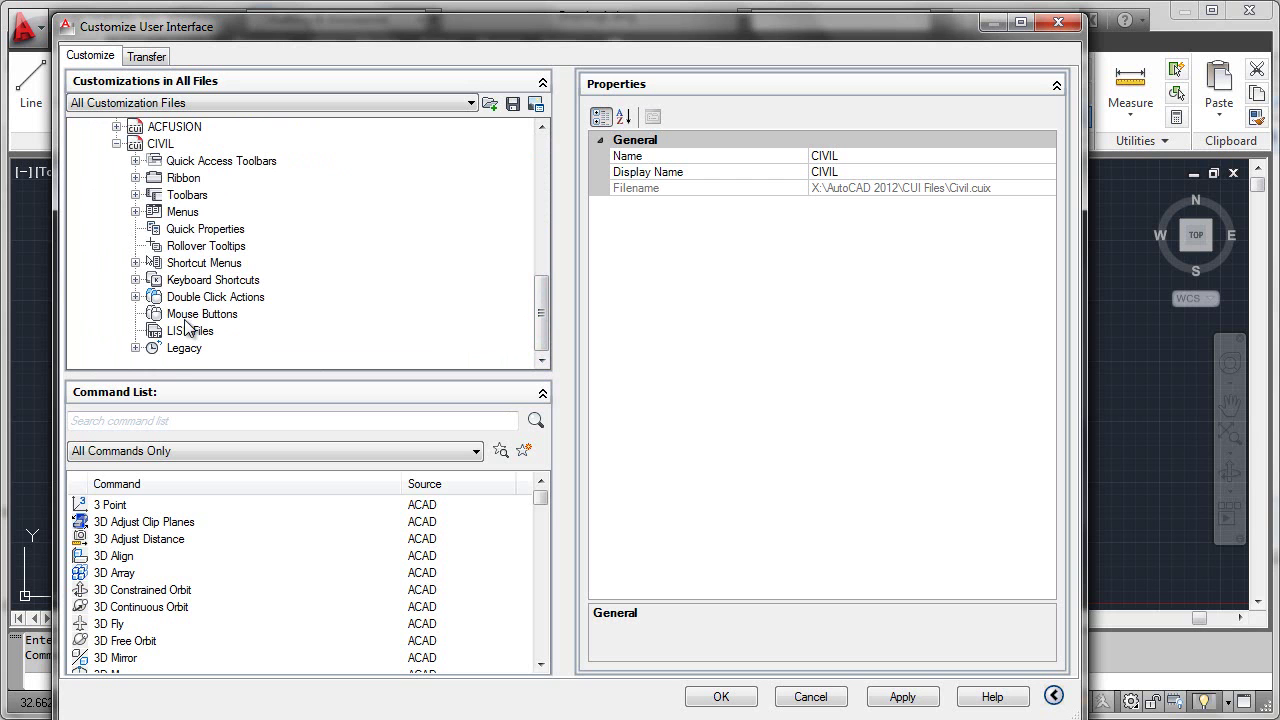
pyautogui.click(135, 212)
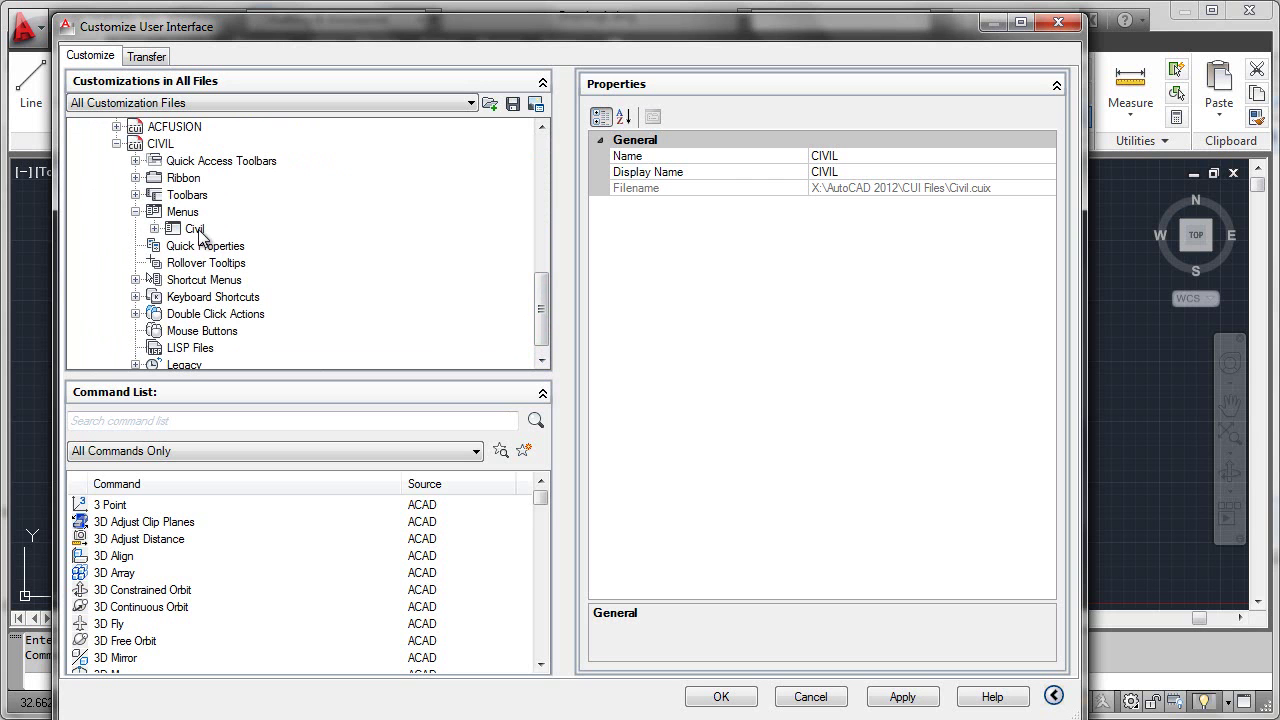
pyautogui.moveTo(541, 290); pyautogui.dragTo(548, 156)
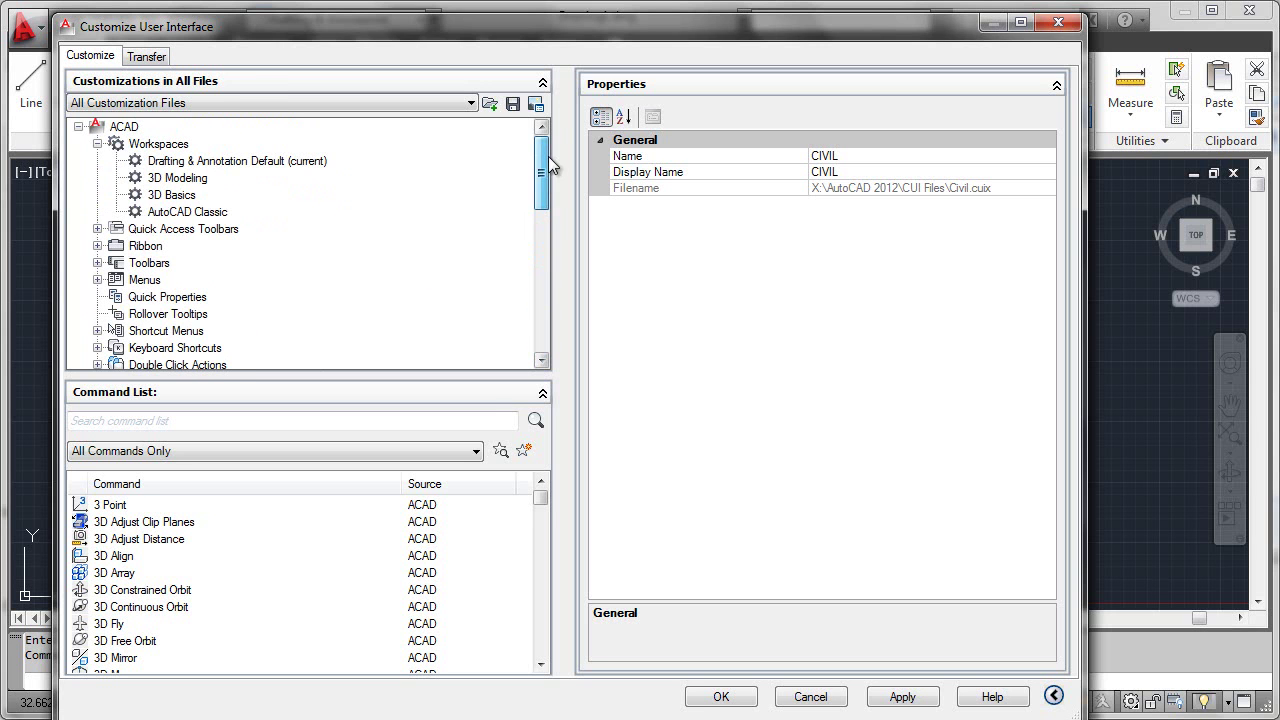
# Include the CIVIL file's Civil menu in the AutoCAD Classic workspace contents
pyautogui.click(190, 212)
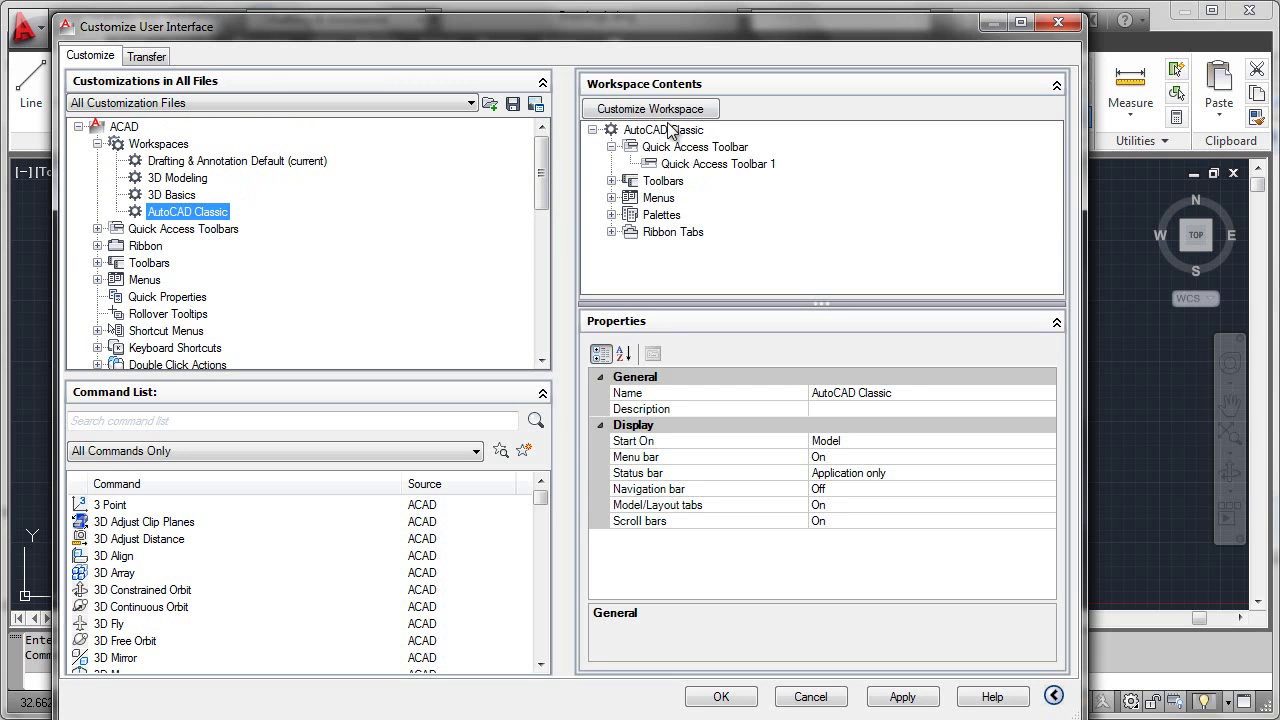
pyautogui.click(663, 110)
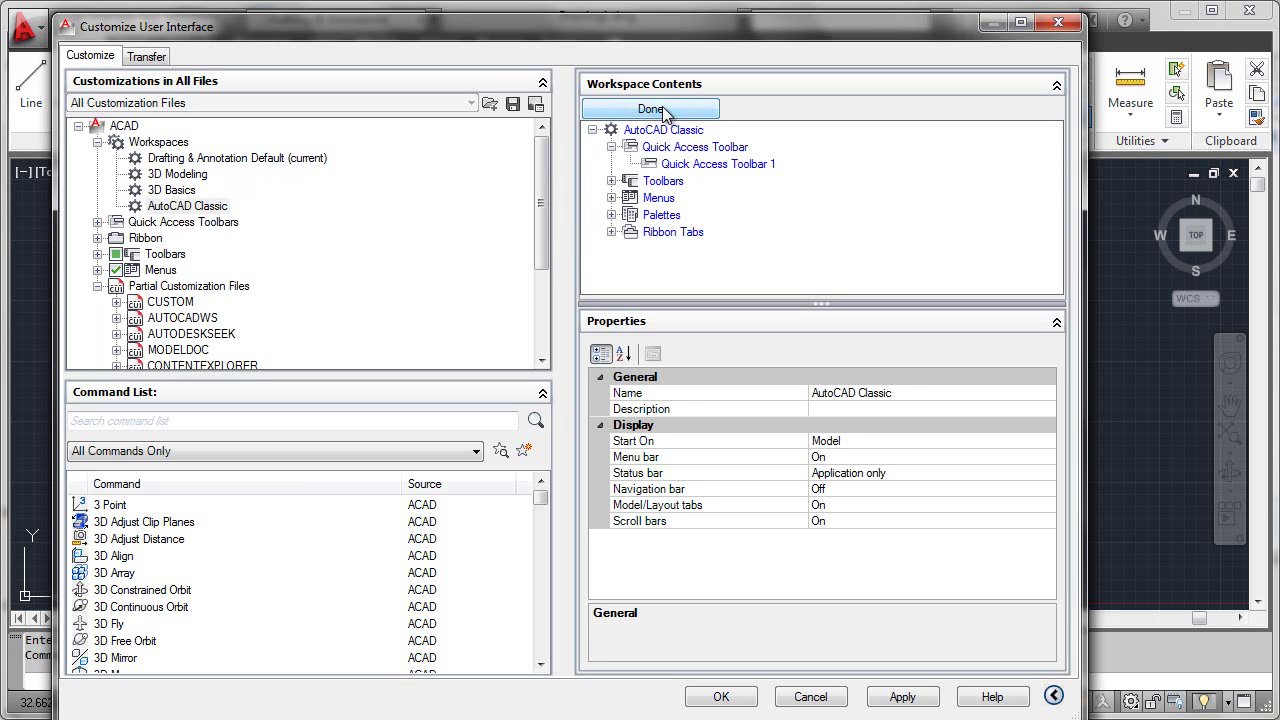
pyautogui.moveTo(538, 238); pyautogui.dragTo(541, 336)
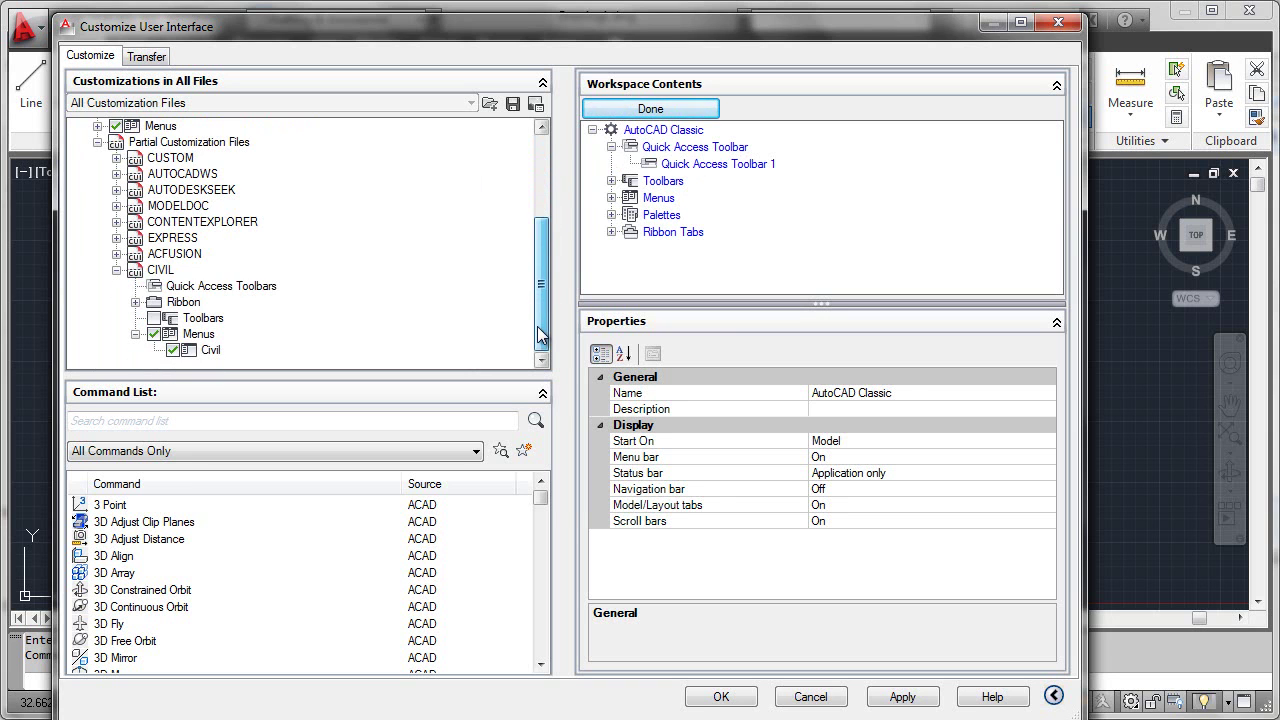
pyautogui.click(174, 351)
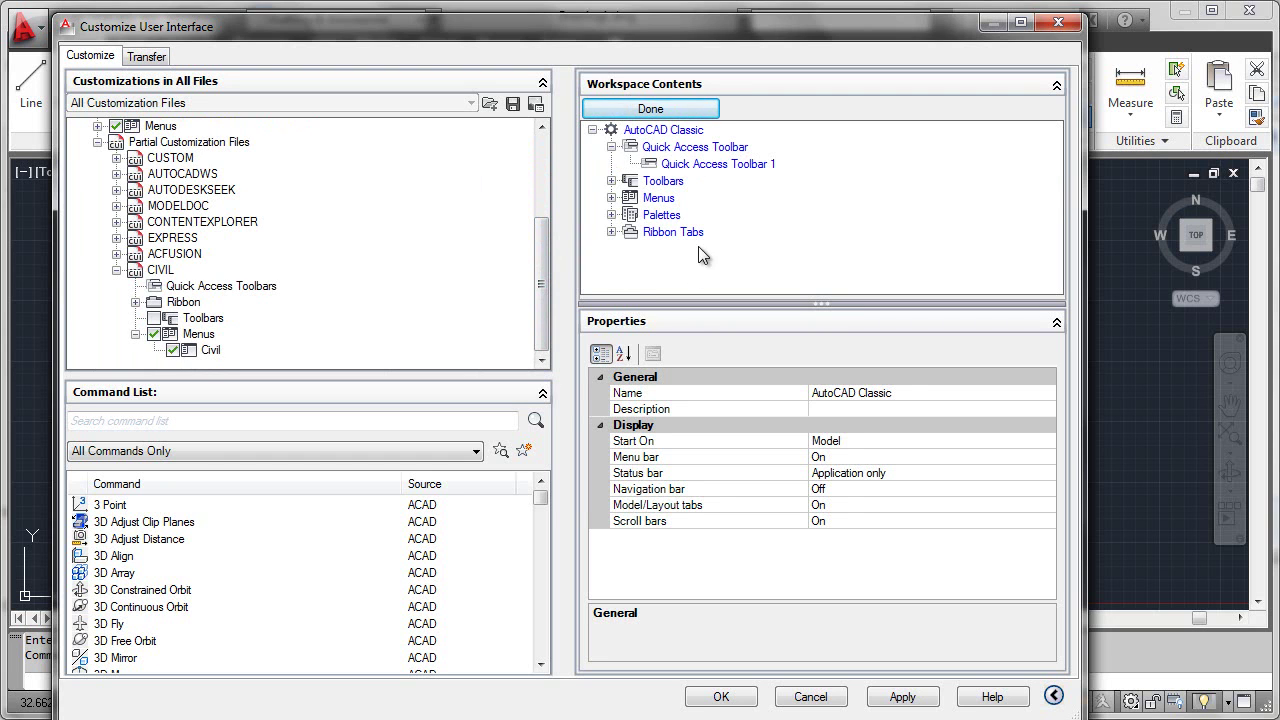
pyautogui.click(650, 109)
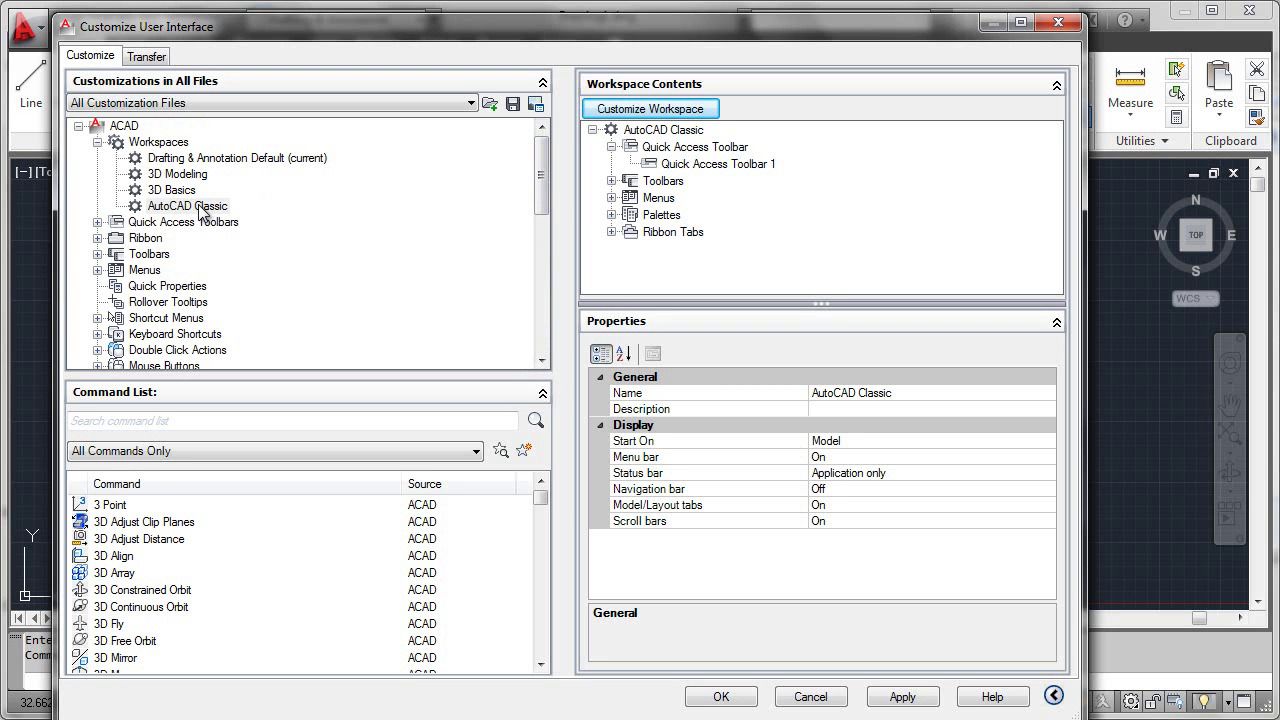
# Apply the changes and set AutoCAD Classic as the current workspace
pyautogui.click(903, 698)
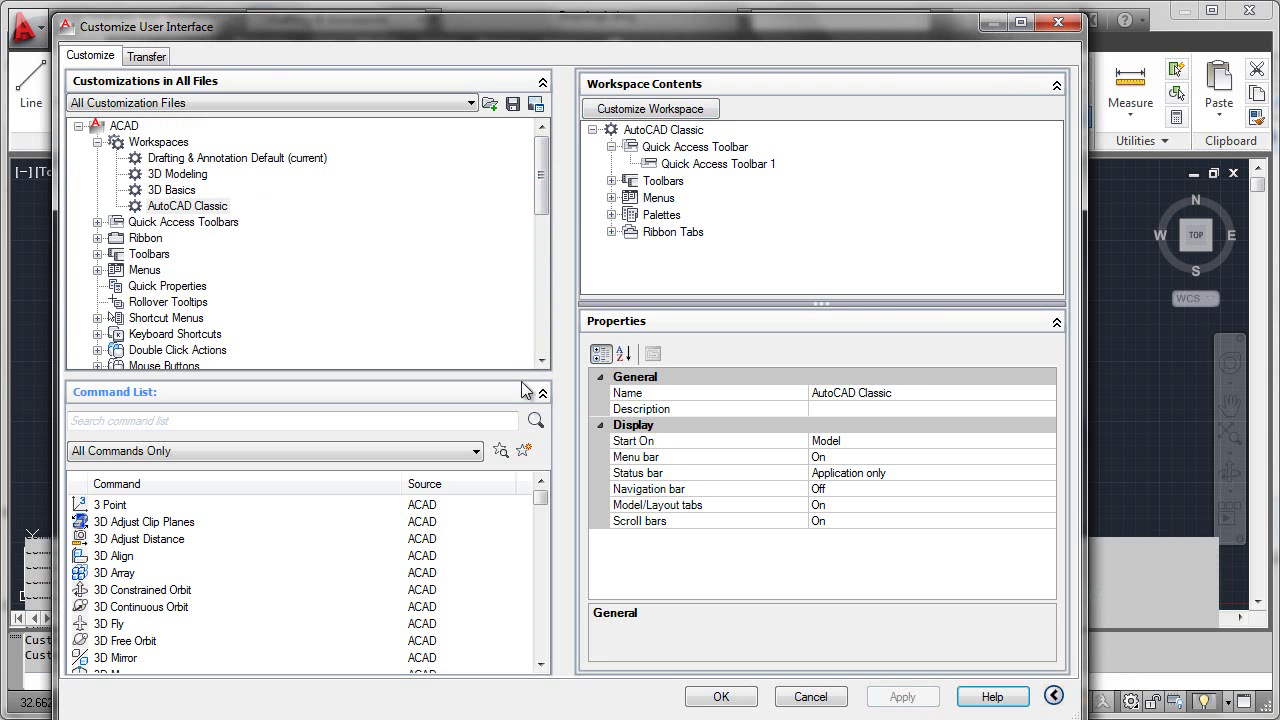
pyautogui.rightClick(207, 206)
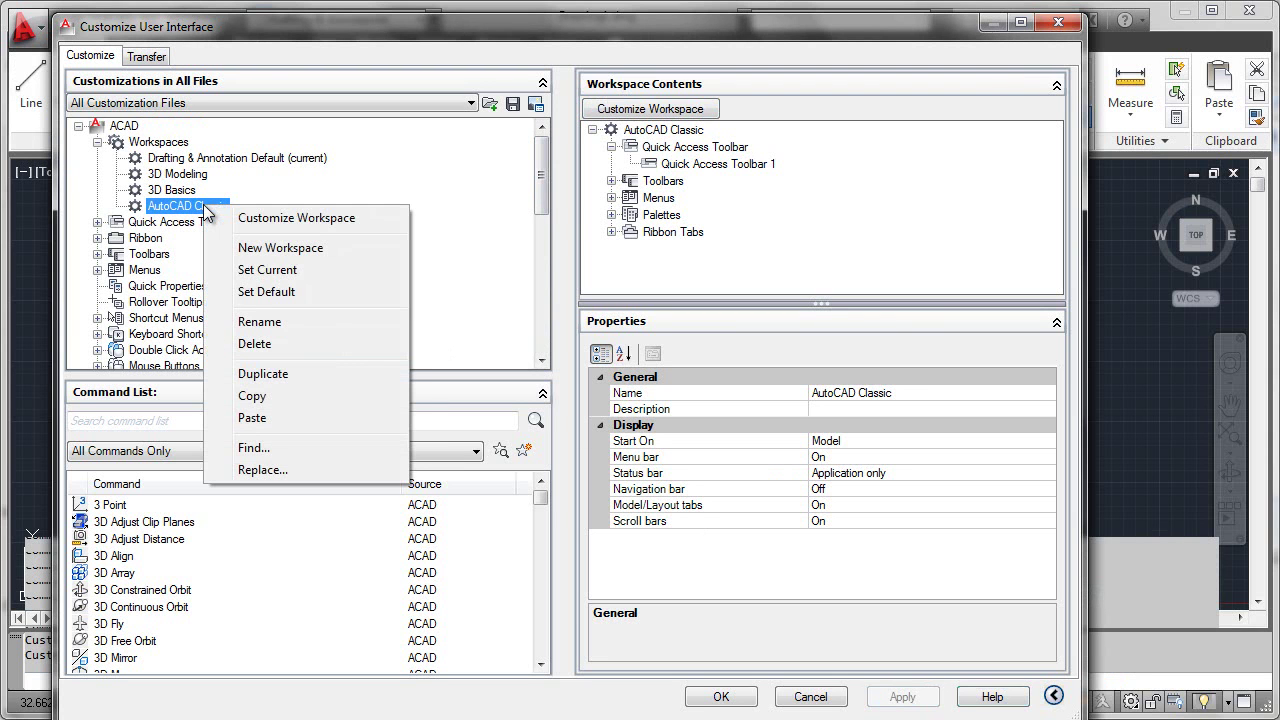
pyautogui.click(283, 272)
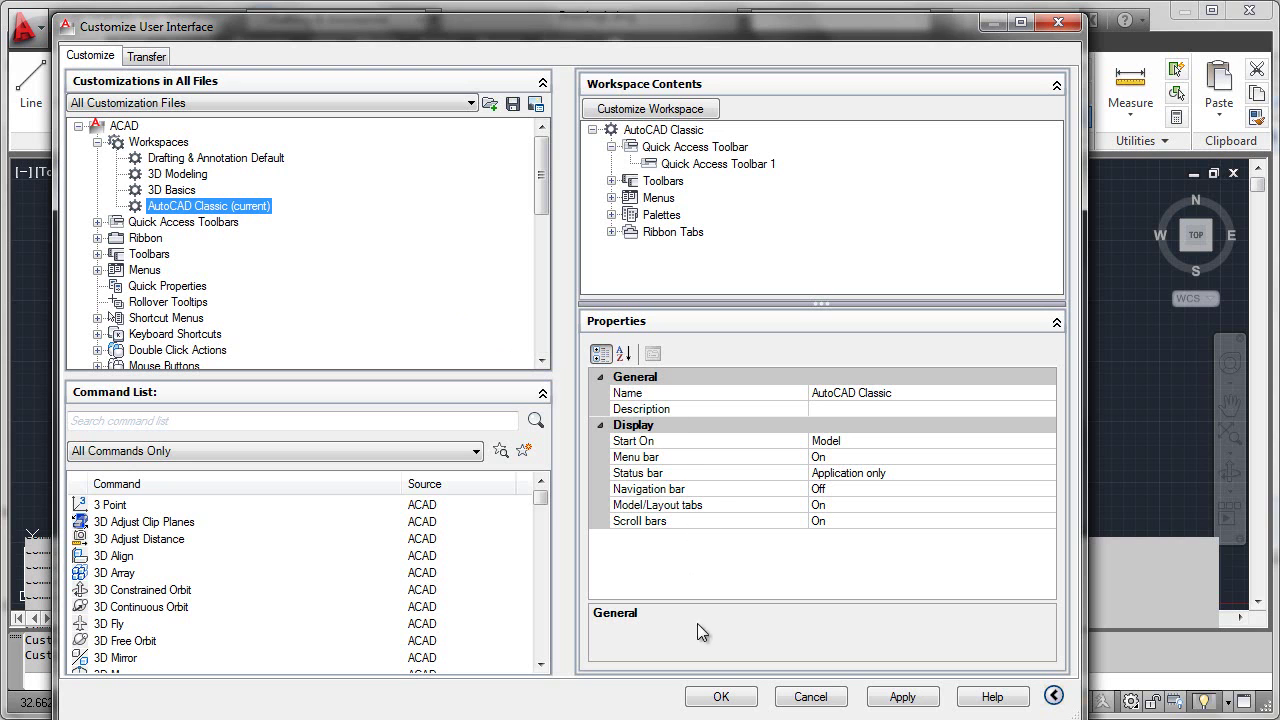
# Close the customization editor with OK and display the Civil menu's Layout tools, Dimension and Draw
pyautogui.click(744, 705)
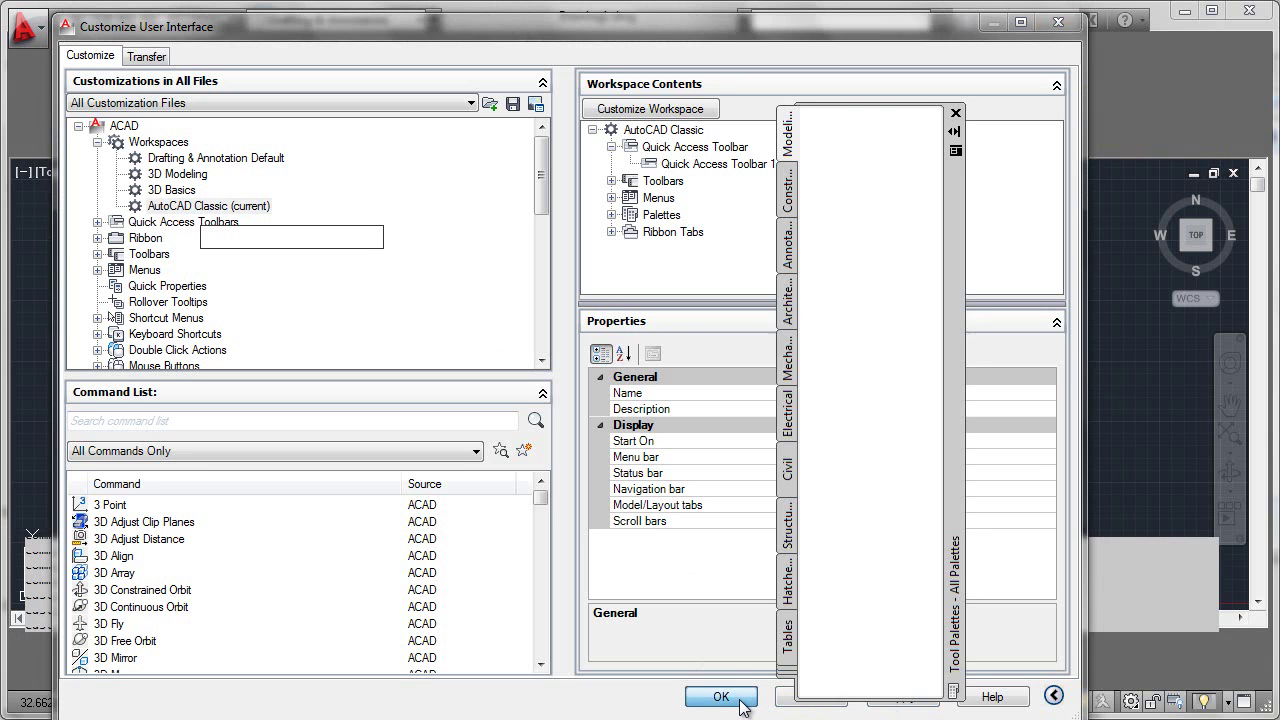
pyautogui.click(743, 703)
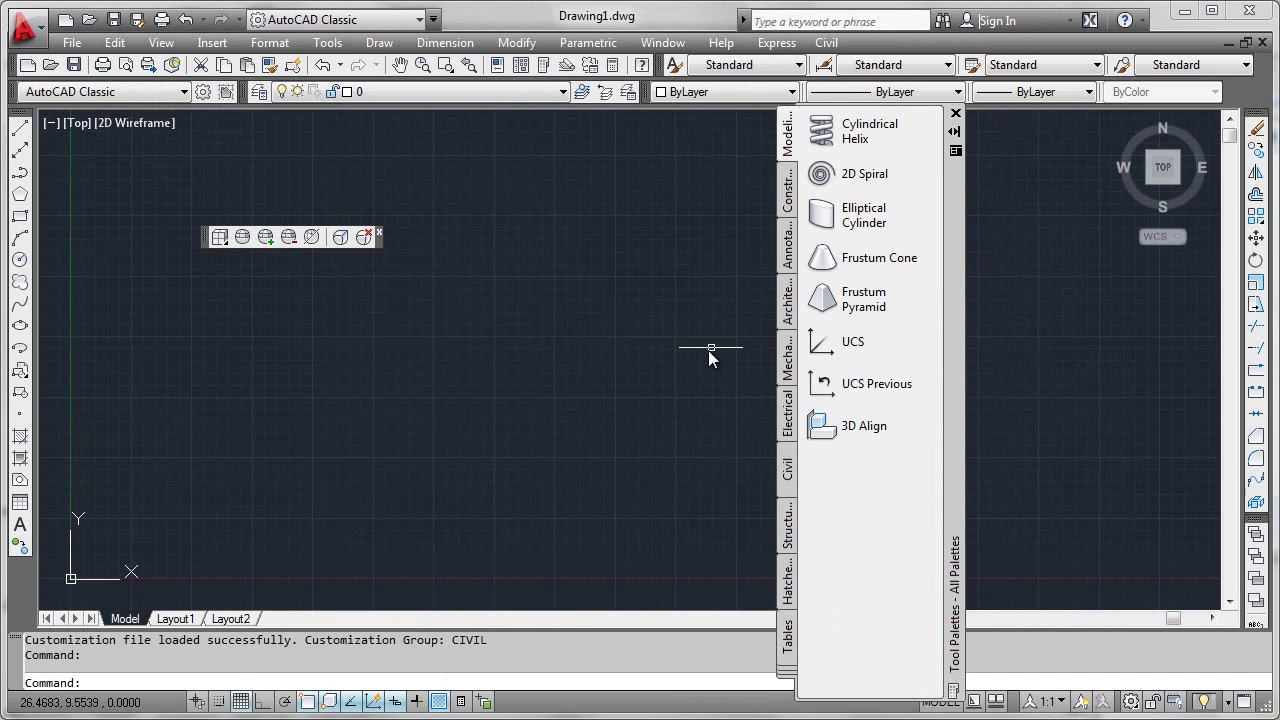
pyautogui.click(825, 44)
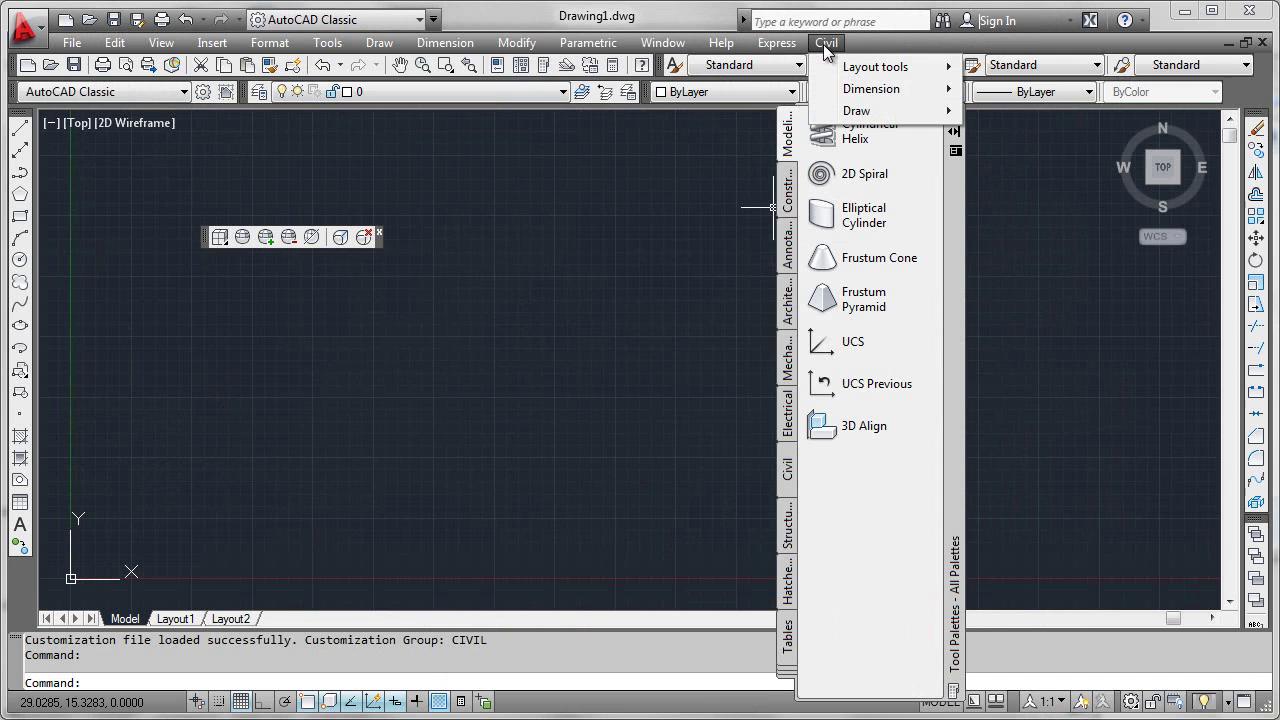